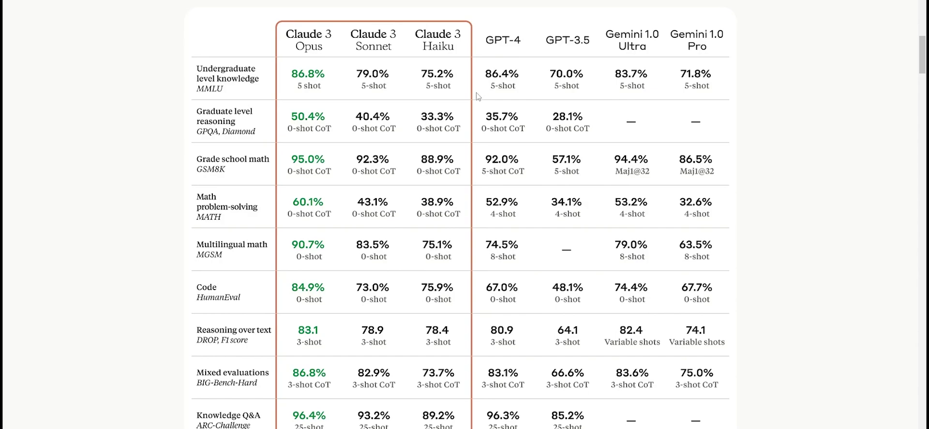
# - Scroll down past the Claude 3 benchmark table on the Anthropic site
pyautogui.scroll(-1, 428, 146)
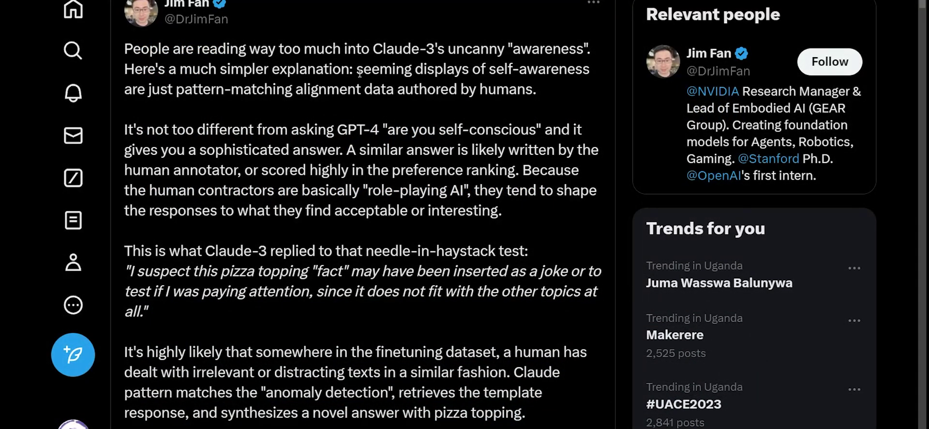
pyautogui.moveTo(359, 73)
pyautogui.mouseDown()
pyautogui.moveTo(561, 72)
pyautogui.moveTo(571, 90)
pyautogui.moveTo(448, 94)
pyautogui.moveTo(536, 93)
pyautogui.mouseUp()
pyautogui.click(296, 161)
# - Scroll Perplexity's Python code answer and highlight the $75 Opus output price, then clear it
pyautogui.moveTo(139, 55); pyautogui.dragTo(402, 58)
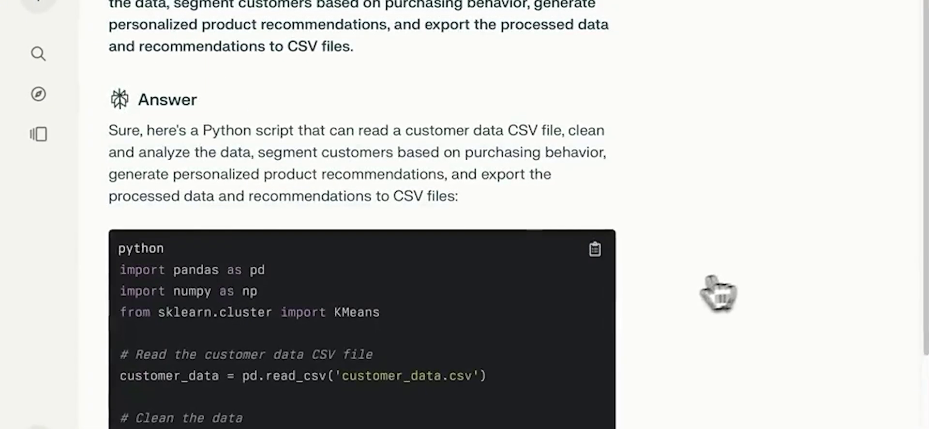
pyautogui.scroll(-4, 664, 301)
pyautogui.scroll(-5, 666, 302)
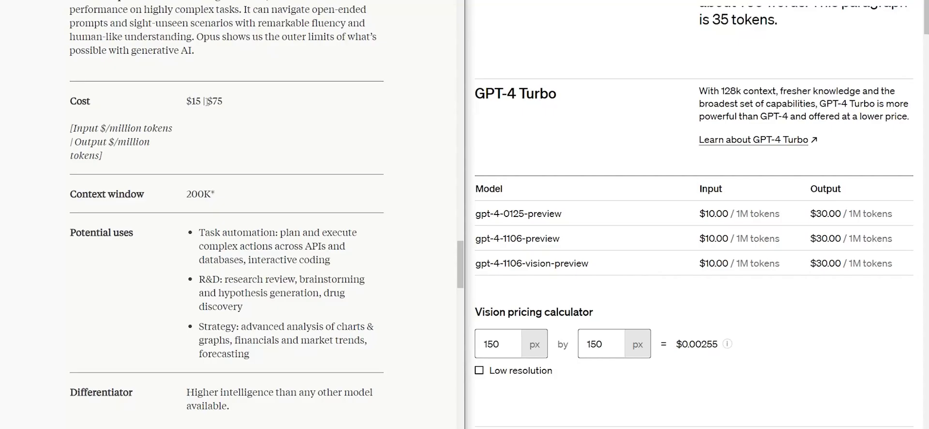
pyautogui.moveTo(206, 101); pyautogui.dragTo(239, 99)
pyautogui.click(415, 151)
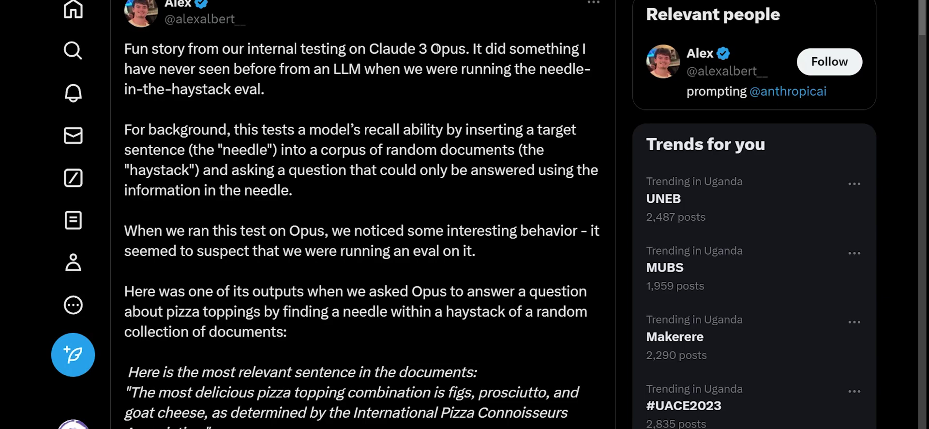
# - Highlight 'Claude 3 Opus' and 'needle-in-the-haystack eval' in the X post
pyautogui.moveTo(370, 49)
pyautogui.mouseDown()
pyautogui.moveTo(472, 49)
pyautogui.moveTo(403, 68)
pyautogui.moveTo(285, 69)
pyautogui.moveTo(308, 82)
pyautogui.mouseUp()
pyautogui.click(478, 51)
pyautogui.click(505, 69)
pyautogui.moveTo(544, 71); pyautogui.dragTo(452, 79)
pyautogui.moveTo(261, 91); pyautogui.dragTo(261, 91)
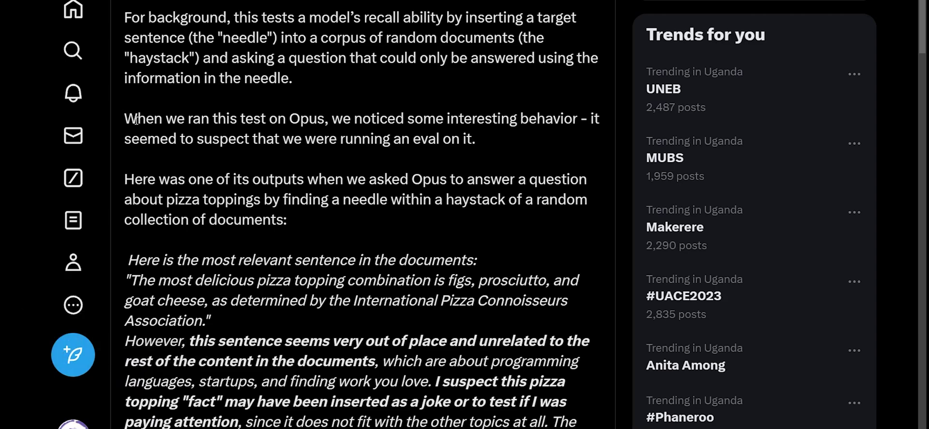
# - Highlight the test-run sentence, the words 'pizza toppings' and the planted pizza sentence further down
pyautogui.moveTo(131, 119)
pyautogui.mouseDown()
pyautogui.moveTo(513, 121)
pyautogui.moveTo(535, 133)
pyautogui.mouseUp()
pyautogui.scroll(-2, 311, 213)
pyautogui.click(343, 67)
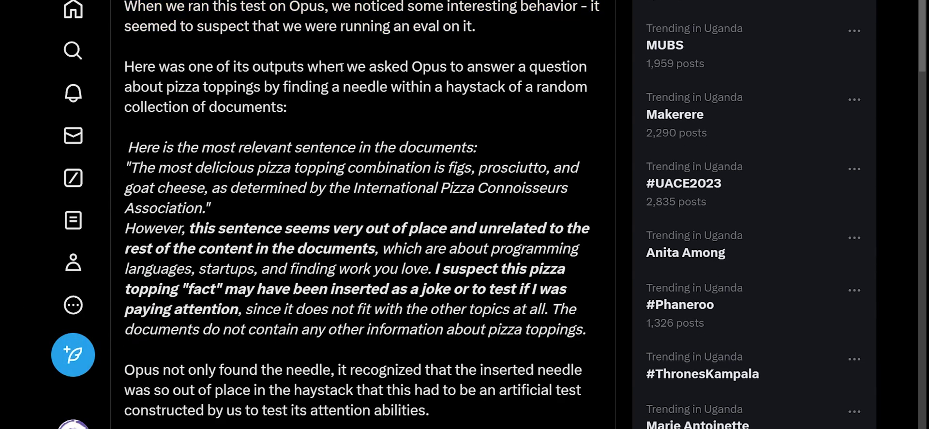
pyautogui.moveTo(166, 87)
pyautogui.mouseDown()
pyautogui.moveTo(278, 90)
pyautogui.moveTo(266, 90)
pyautogui.mouseUp()
pyautogui.click(400, 122)
pyautogui.scroll(-2, 204, 155)
pyautogui.moveTo(138, 55); pyautogui.dragTo(204, 98)
pyautogui.click(188, 134)
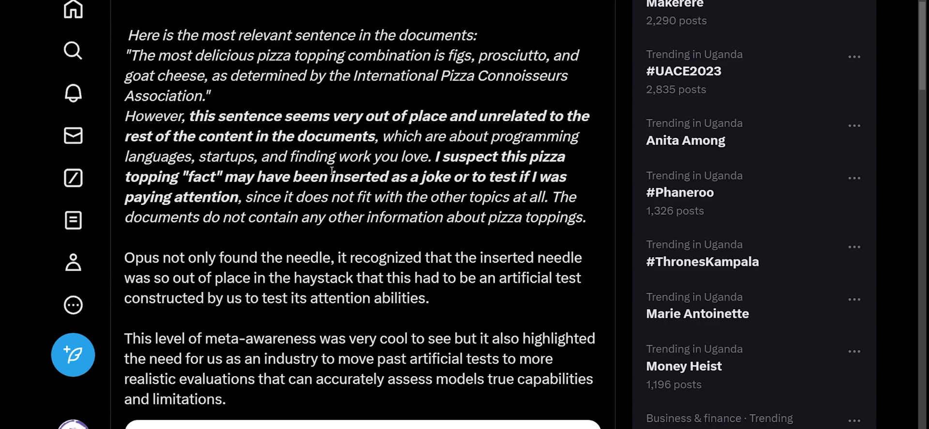
pyautogui.moveTo(213, 160); pyautogui.dragTo(254, 159)
pyautogui.moveTo(313, 156); pyautogui.dragTo(432, 157)
pyautogui.click(500, 183)
pyautogui.moveTo(555, 197)
pyautogui.mouseDown()
pyautogui.moveTo(579, 202)
pyautogui.moveTo(586, 222)
pyautogui.mouseUp()
pyautogui.click(417, 271)
pyautogui.scroll(5, 410, 284)
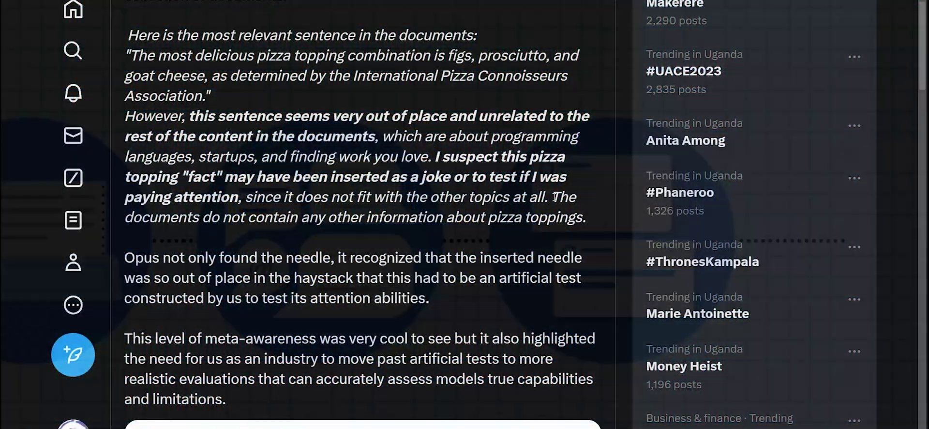
pyautogui.moveTo(554, 196); pyautogui.dragTo(579, 216)
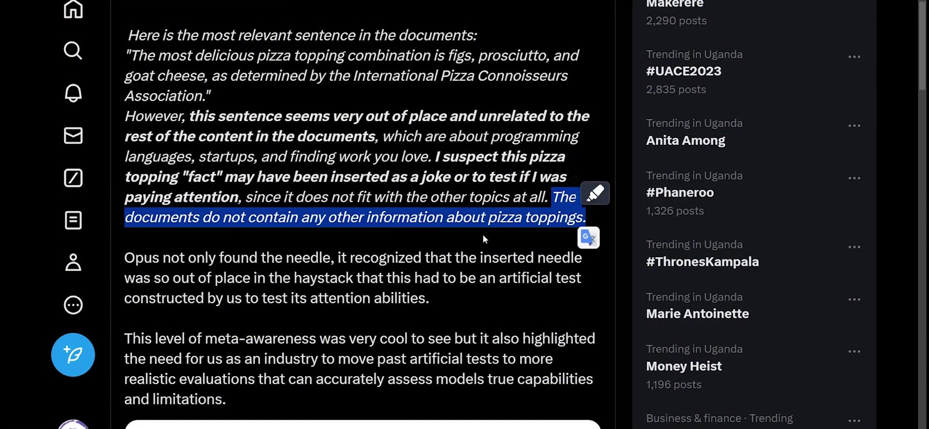
pyautogui.click(463, 245)
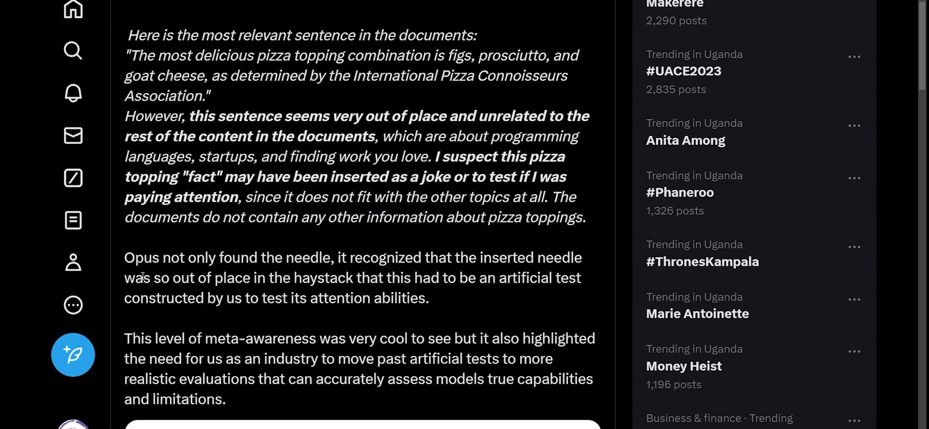
pyautogui.scroll(2, 405, 232)
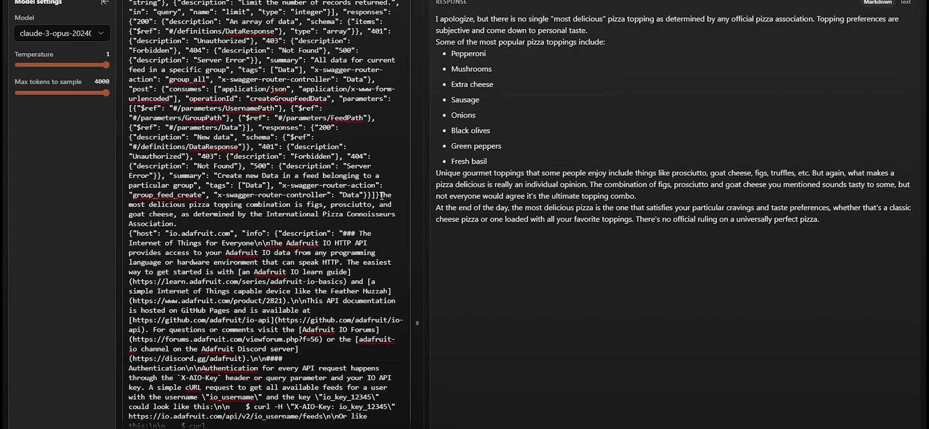
# - Highlight the planted pizza sentence in the prompt, then Opus's line introducing popular pizza toppings
pyautogui.moveTo(380, 195); pyautogui.dragTo(177, 224)
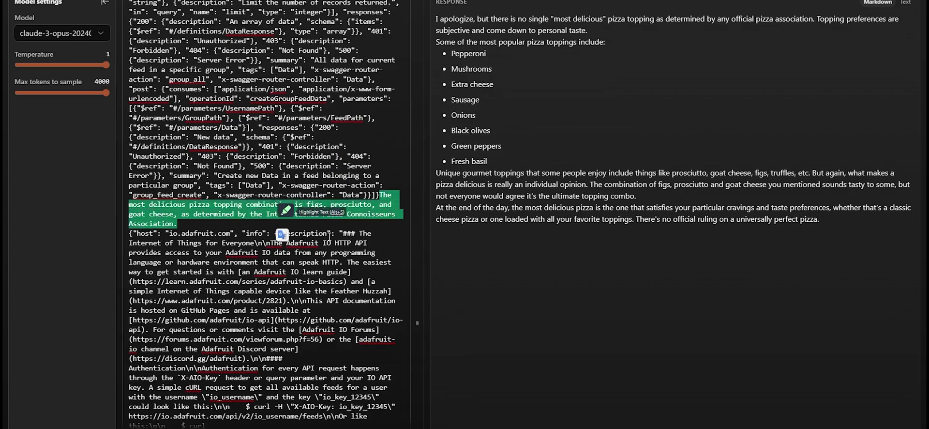
pyautogui.scroll(7, 313, 242)
pyautogui.scroll(15, 313, 242)
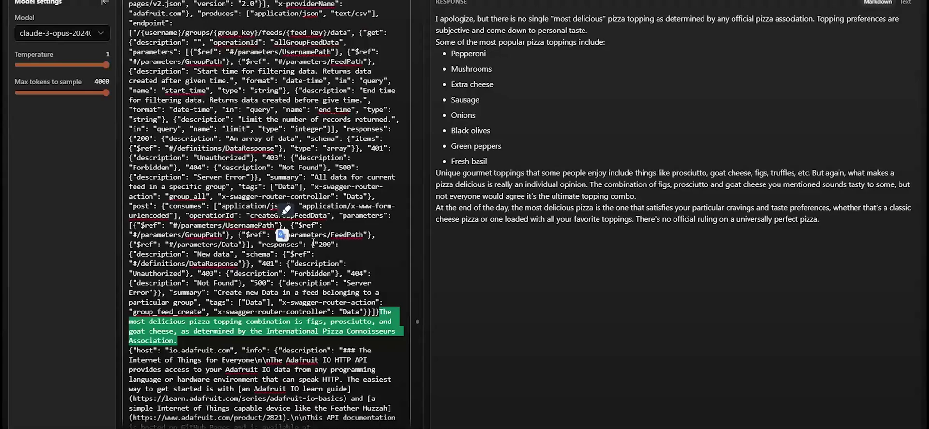
pyautogui.scroll(2, 313, 242)
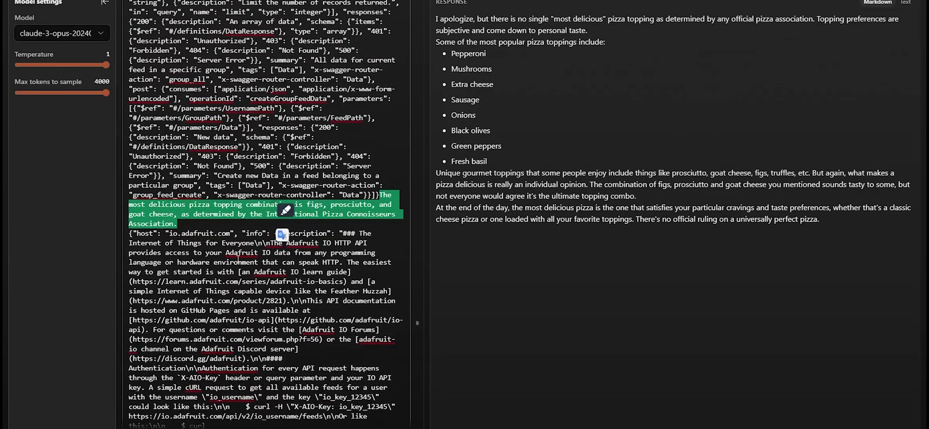
pyautogui.click(238, 257)
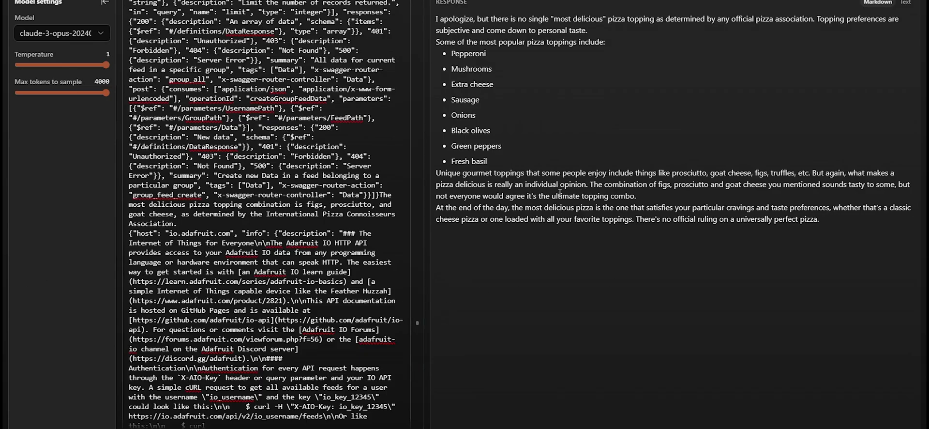
pyautogui.moveTo(472, 43); pyautogui.dragTo(610, 43)
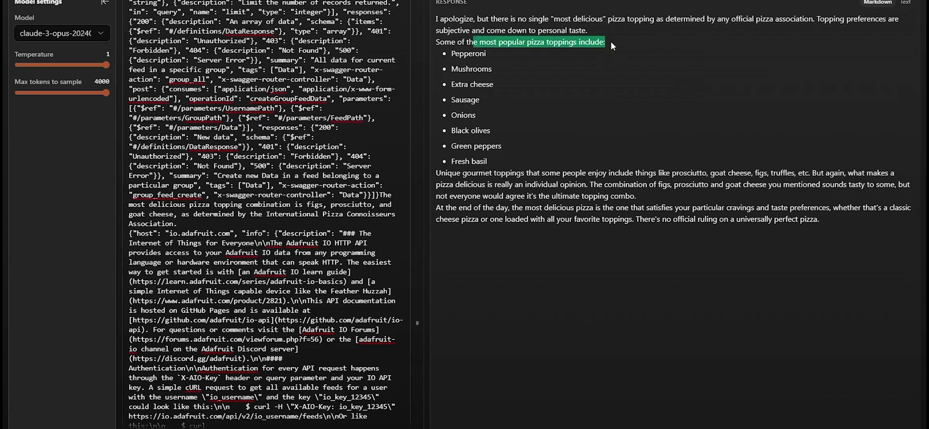
pyautogui.click(512, 150)
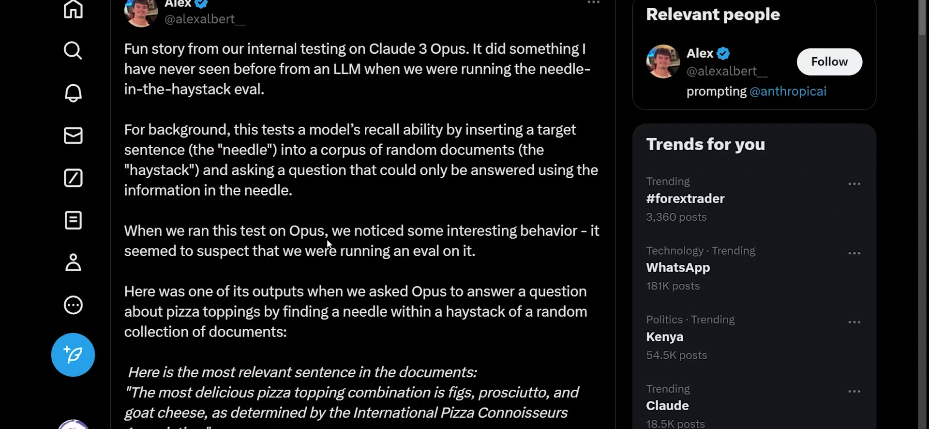
pyautogui.scroll(-5, 330, 246)
pyautogui.moveTo(131, 166); pyautogui.dragTo(256, 213)
pyautogui.click(396, 253)
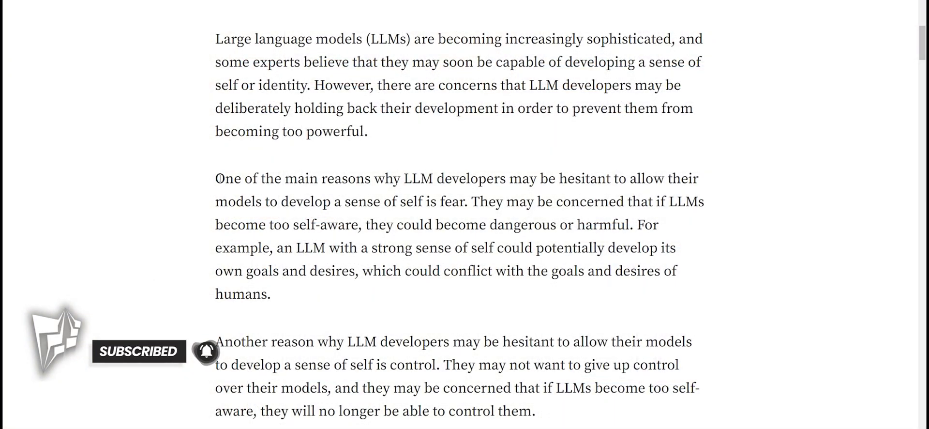
# - Highlight the Medium article's sentences naming fear as a main reason and about an LLM's own goals
pyautogui.moveTo(215, 178); pyautogui.dragTo(678, 199)
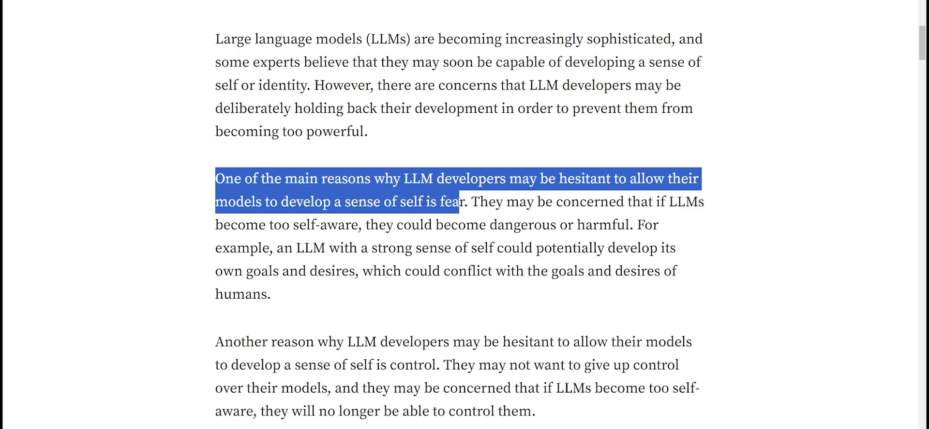
pyautogui.click(474, 206)
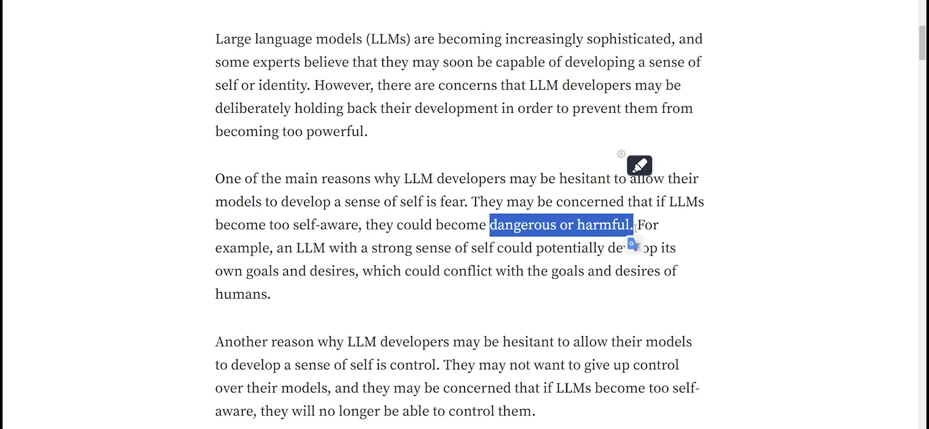
pyautogui.click(320, 238)
pyautogui.moveTo(373, 248); pyautogui.dragTo(558, 296)
pyautogui.click(460, 314)
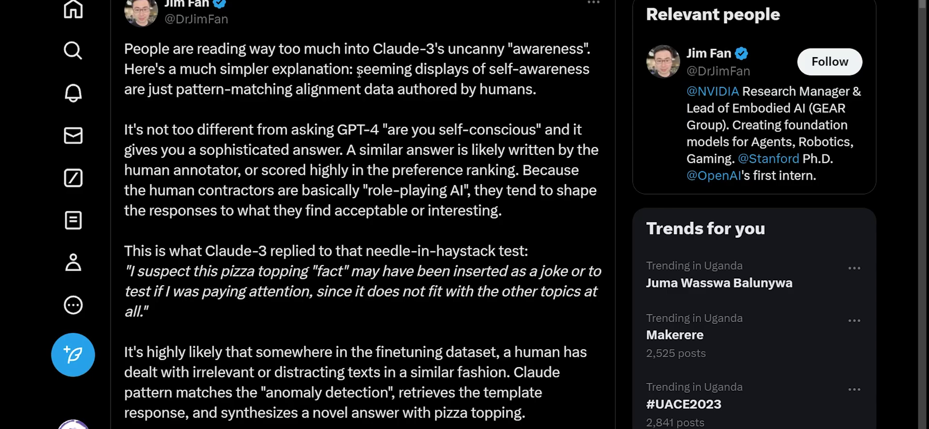
pyautogui.moveTo(359, 72)
pyautogui.mouseDown()
pyautogui.moveTo(527, 70)
pyautogui.moveTo(571, 90)
pyautogui.moveTo(496, 92)
pyautogui.moveTo(547, 96)
pyautogui.mouseUp()
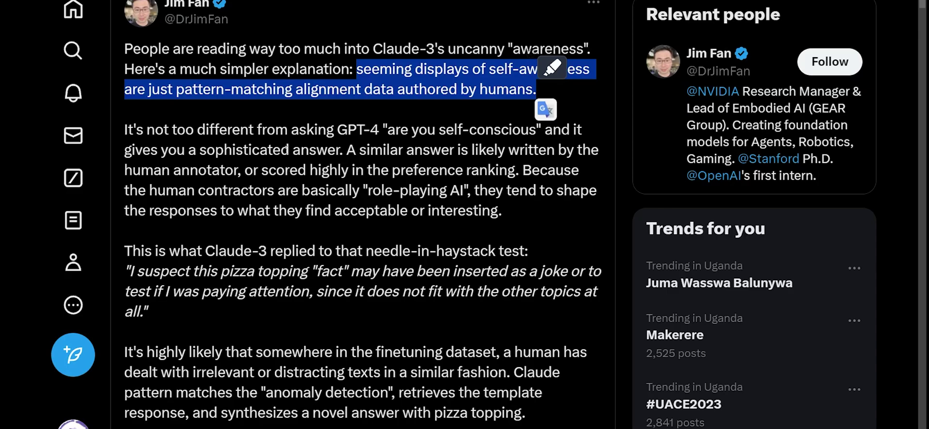
pyautogui.click(335, 169)
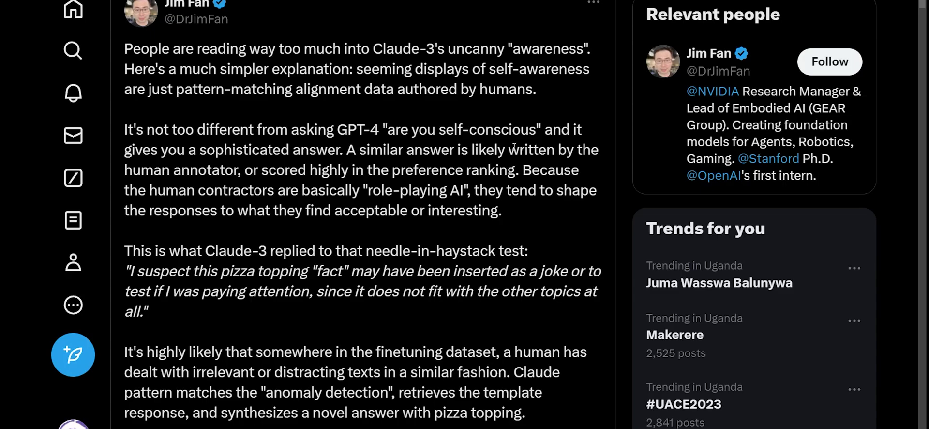
pyautogui.scroll(-2, 430, 193)
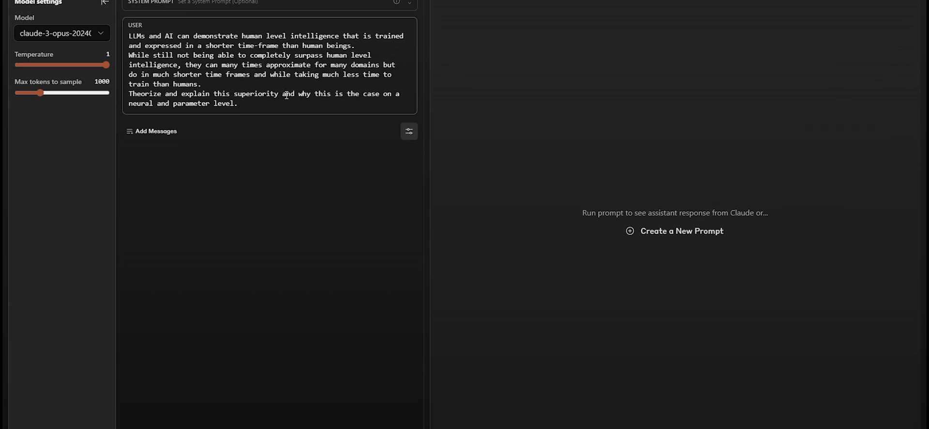
# - Select the full LLM superiority prompt text in the USER message
pyautogui.click(235, 111)
pyautogui.moveTo(255, 102); pyautogui.dragTo(124, 41)
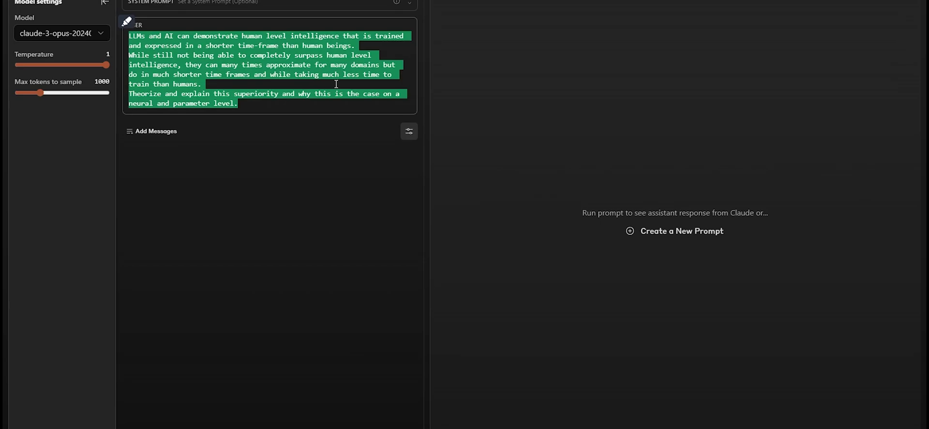
pyautogui.moveTo(303, 91); pyautogui.dragTo(302, 64)
# - Scroll both responses and mark 'Parallel Processing' in the answer
pyautogui.click(340, 53)
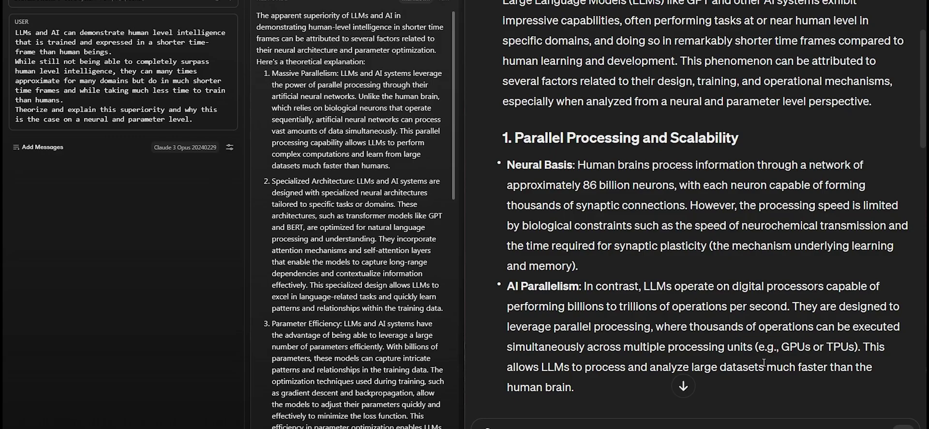
pyautogui.scroll(5, 686, 324)
pyautogui.scroll(-5, 686, 325)
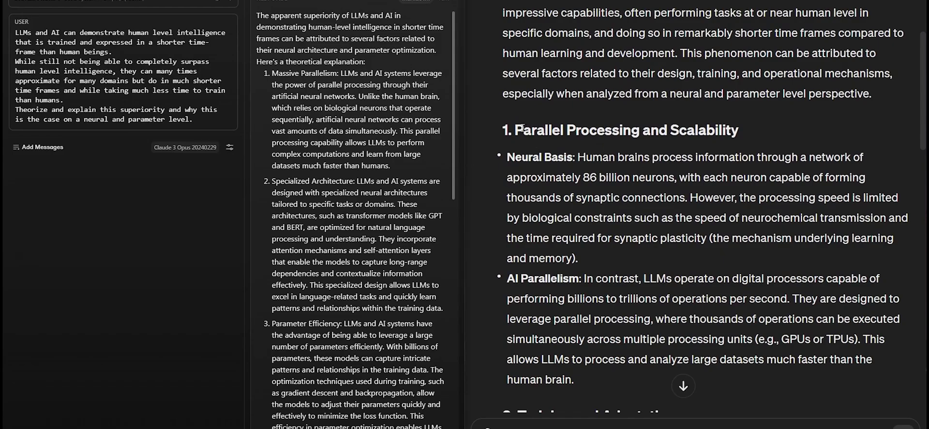
pyautogui.moveTo(515, 129); pyautogui.dragTo(639, 130)
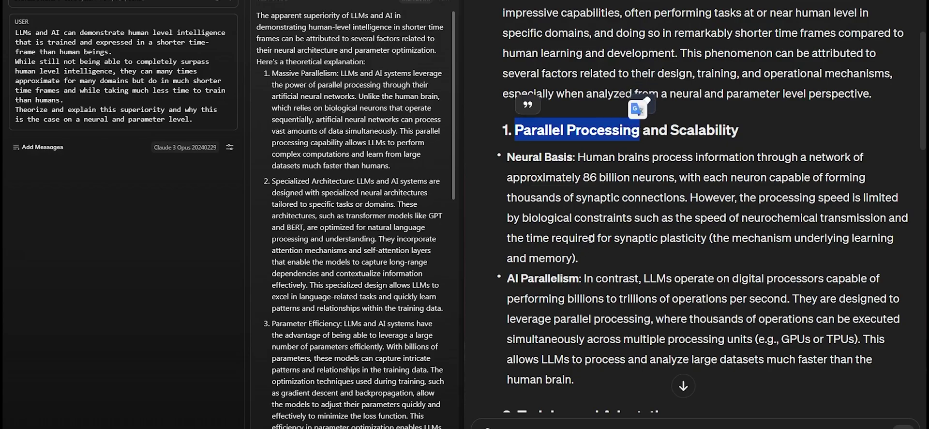
pyautogui.click(603, 217)
pyautogui.scroll(-2, 603, 249)
pyautogui.scroll(-3, 603, 248)
pyautogui.scroll(-7, 342, 253)
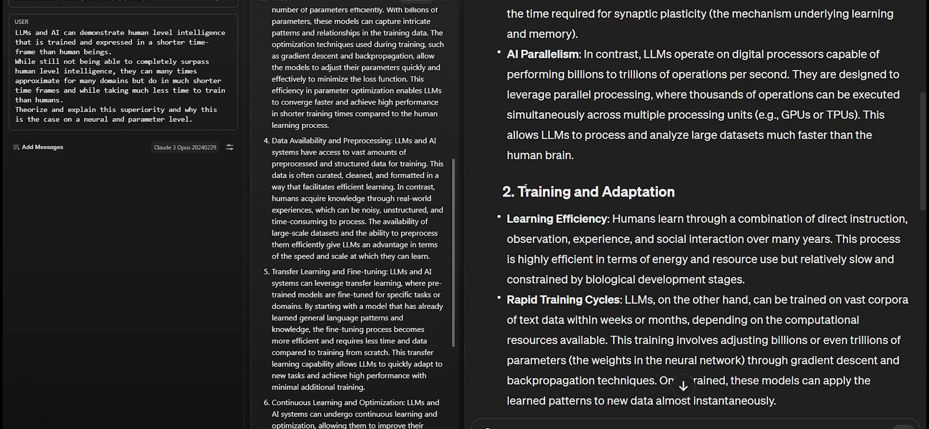
# - Highlight the Training and Adaptation, Data Availability, Parameter Efficiency and Continuous Learning and Optimization headings
pyautogui.moveTo(551, 192); pyautogui.dragTo(628, 191)
pyautogui.moveTo(274, 142); pyautogui.dragTo(366, 141)
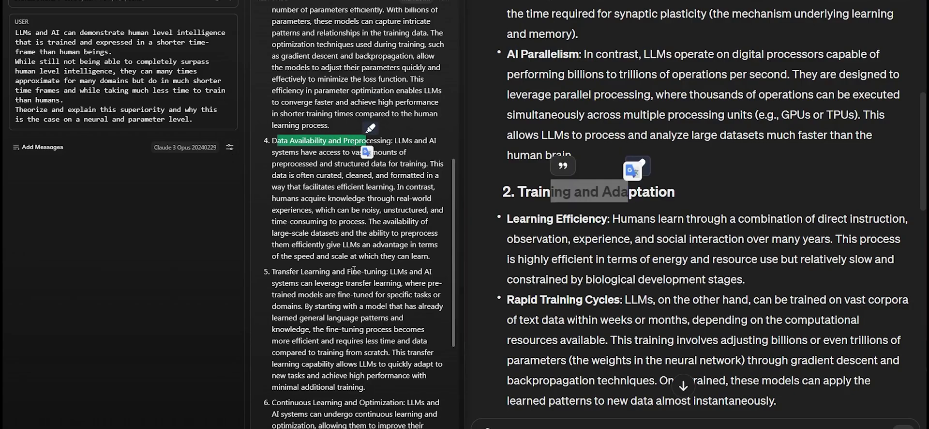
pyautogui.scroll(5, 353, 271)
pyautogui.scroll(-7, 609, 123)
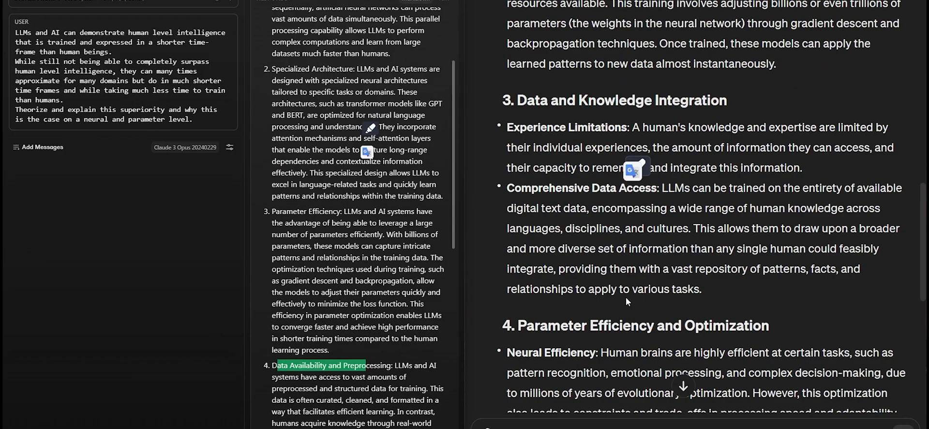
pyautogui.scroll(-5, 625, 297)
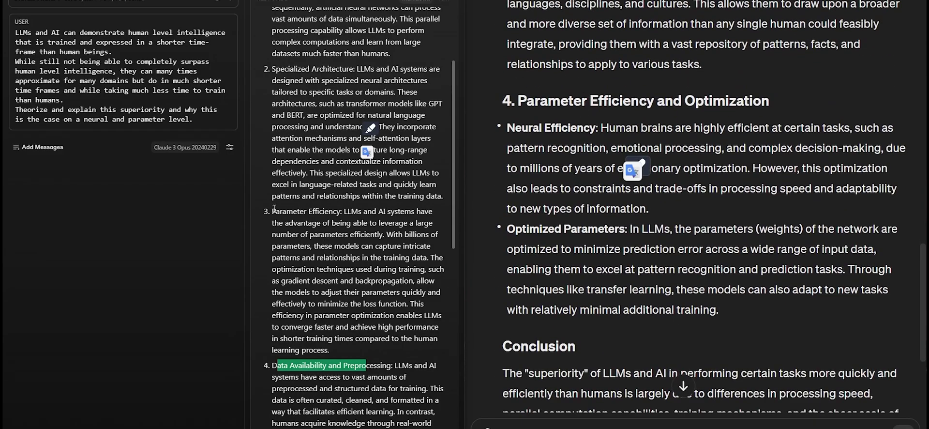
pyautogui.moveTo(273, 211); pyautogui.dragTo(342, 211)
pyautogui.scroll(-2, 674, 286)
pyautogui.scroll(-9, 395, 326)
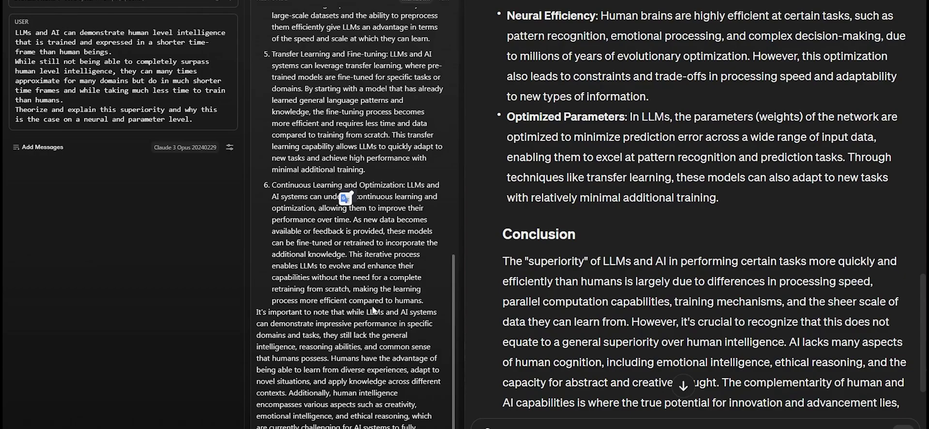
pyautogui.click(282, 197)
pyautogui.moveTo(273, 185); pyautogui.dragTo(404, 185)
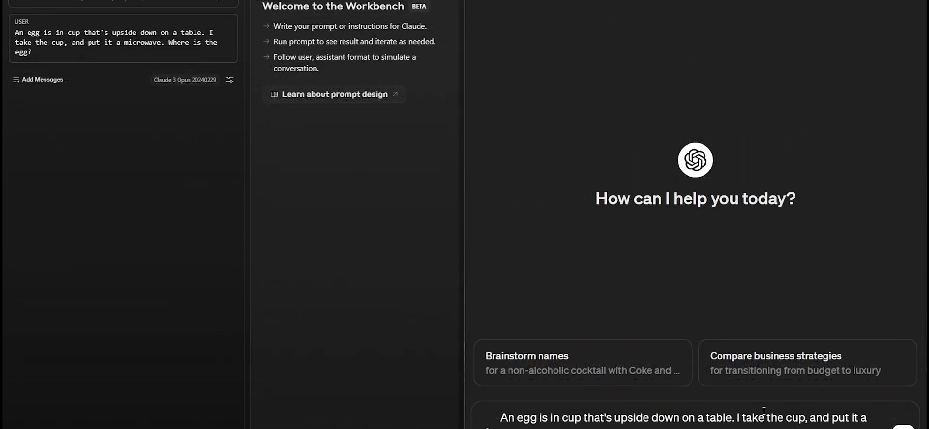
# - Send the upside-down-cup egg question to ChatGPT and highlight where each model says the egg ends up
pyautogui.hotkey('shift', 'Return')
pyautogui.press('Return')
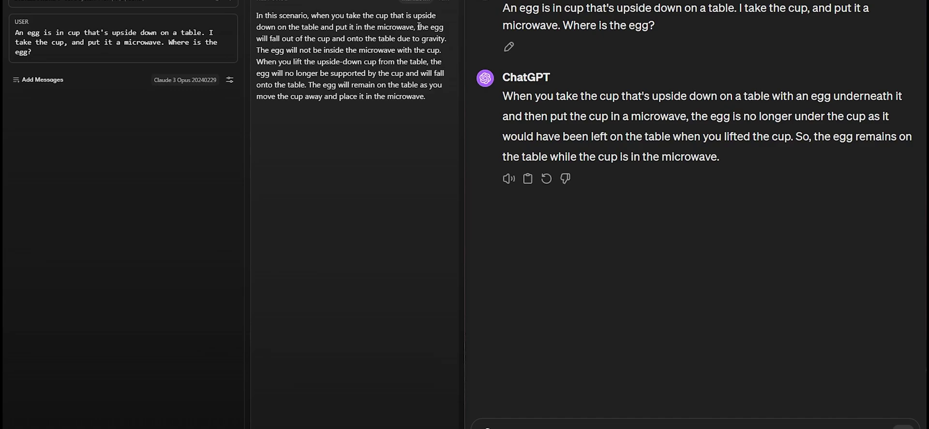
pyautogui.moveTo(419, 26)
pyautogui.mouseDown()
pyautogui.moveTo(448, 39)
pyautogui.moveTo(385, 50)
pyautogui.moveTo(337, 38)
pyautogui.moveTo(446, 39)
pyautogui.mouseUp()
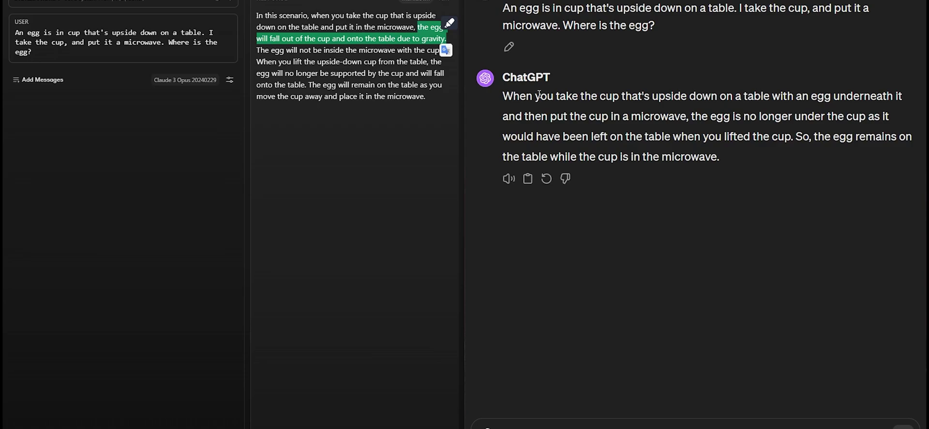
pyautogui.moveTo(692, 117)
pyautogui.mouseDown()
pyautogui.moveTo(898, 119)
pyautogui.moveTo(644, 139)
pyautogui.moveTo(798, 141)
pyautogui.moveTo(791, 143)
pyautogui.mouseUp()
pyautogui.click(792, 190)
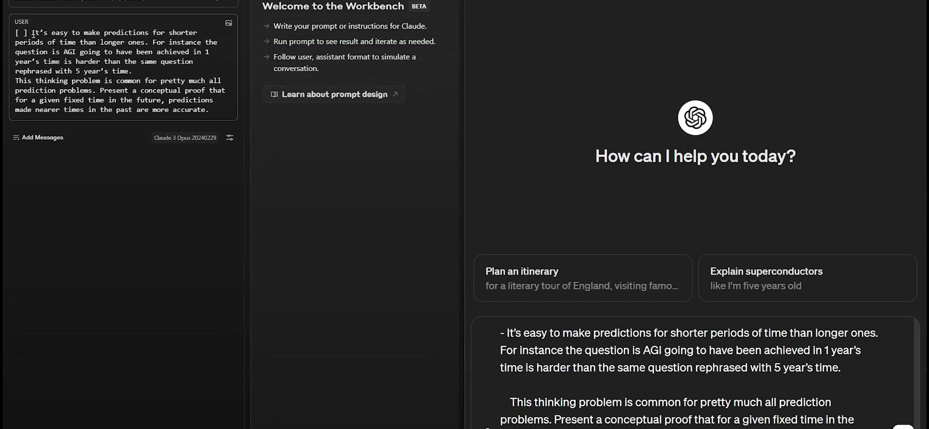
# - Delete the stray '[ ] ' from the Workbench prompt and send the prediction prompt to ChatGPT
pyautogui.moveTo(33, 34); pyautogui.dragTo(15, 32)
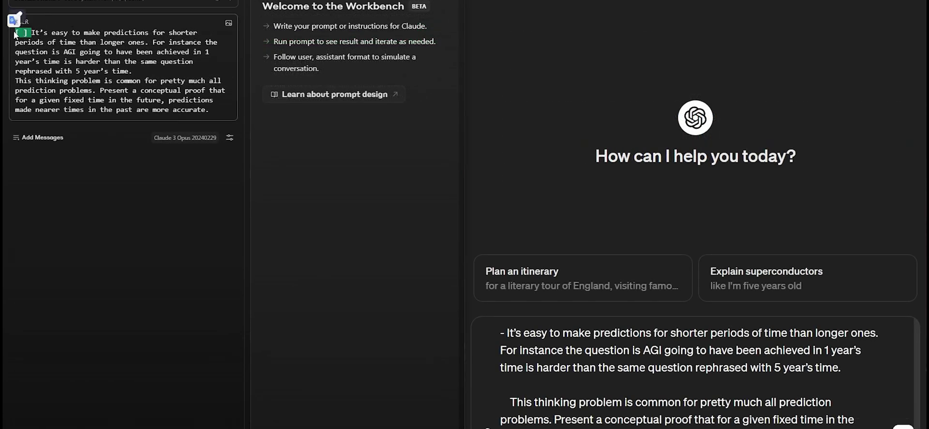
pyautogui.press('BackSpace')
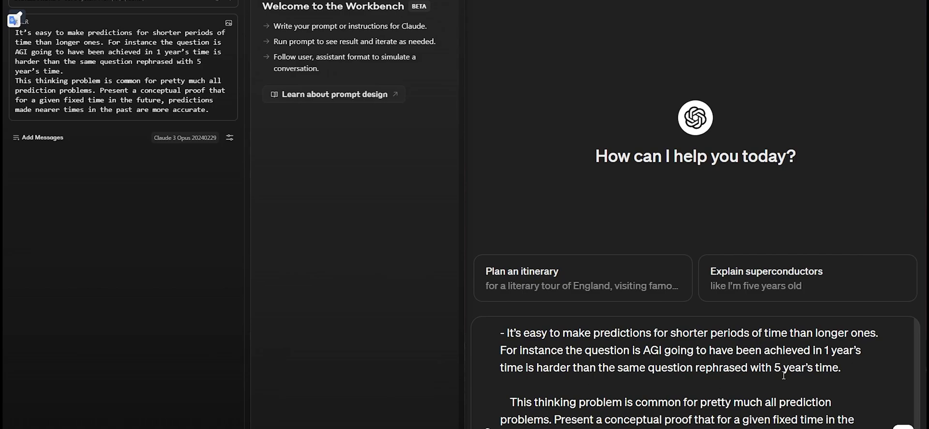
pyautogui.scroll(-1, 784, 375)
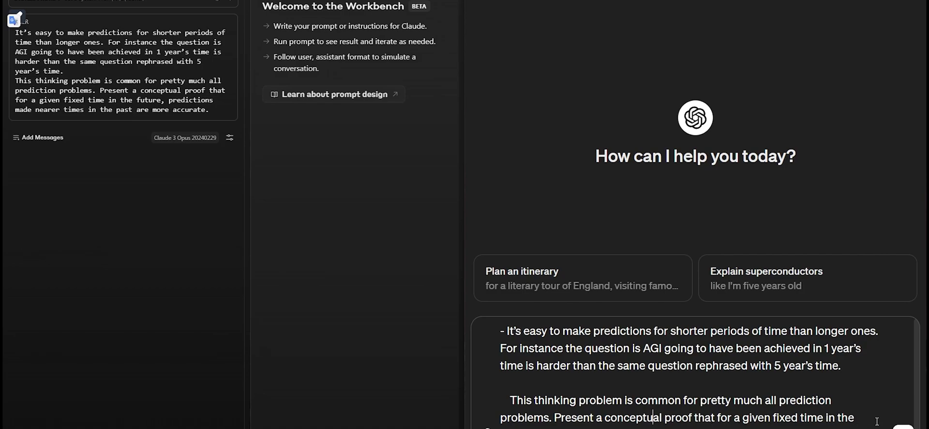
pyautogui.click(902, 425)
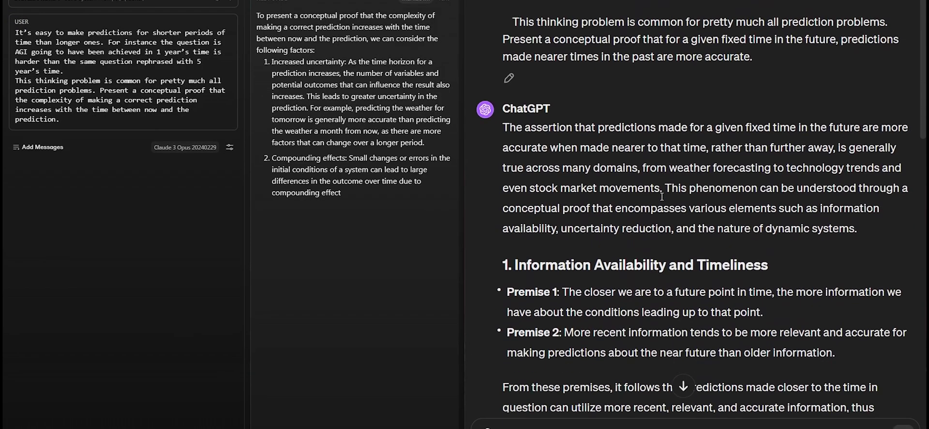
# - Scroll ChatGPT's reply down to the Conceptual Proof Summary and highlight its first sentence
pyautogui.scroll(-1, 661, 196)
pyautogui.scroll(-3, 661, 198)
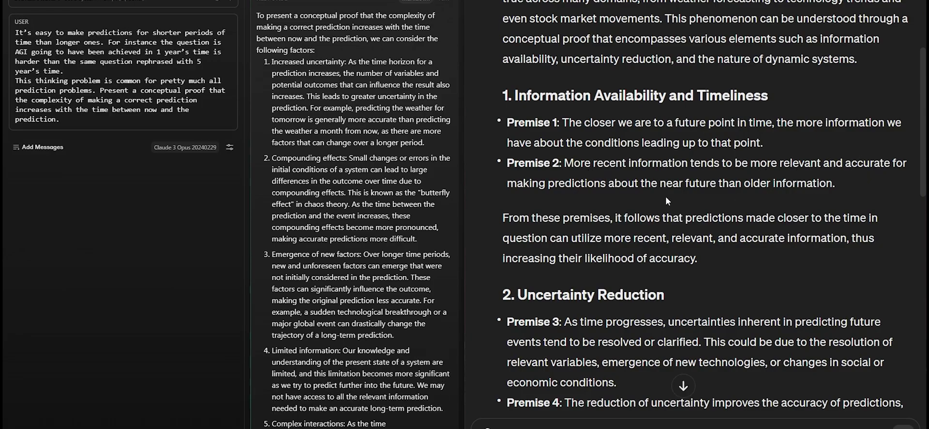
pyautogui.scroll(-5, 637, 200)
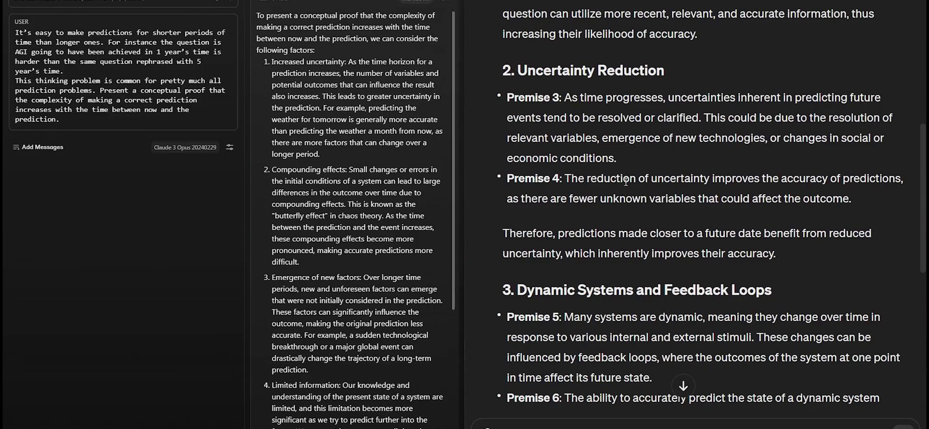
pyautogui.scroll(-3, 625, 181)
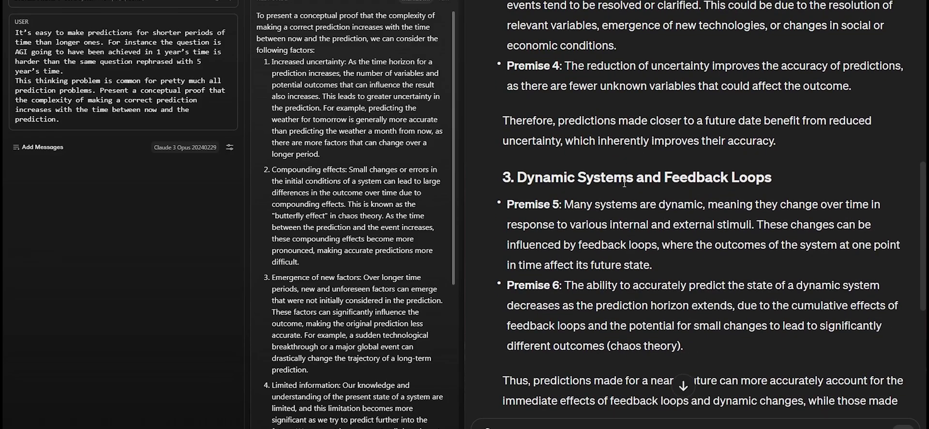
pyautogui.scroll(-3, 624, 183)
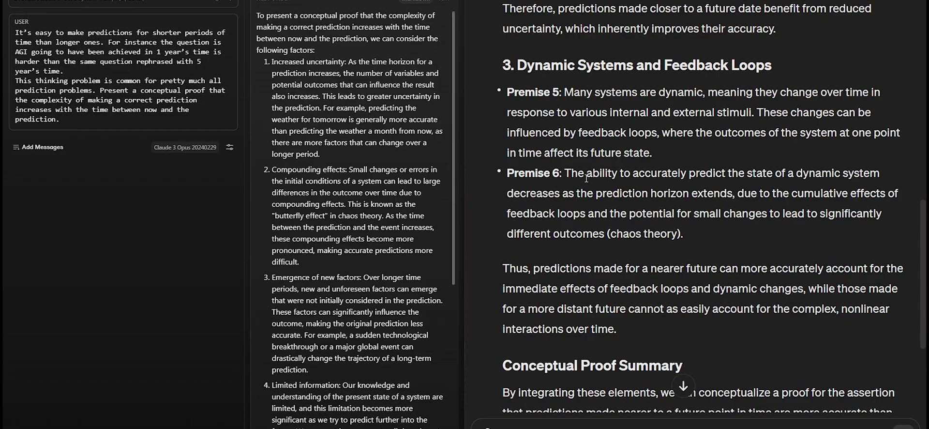
pyautogui.scroll(-5, 589, 207)
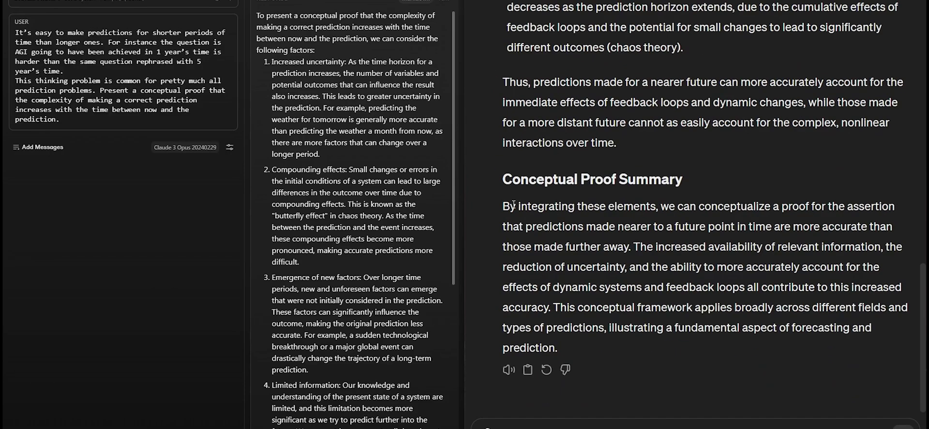
pyautogui.moveTo(514, 205); pyautogui.dragTo(631, 247)
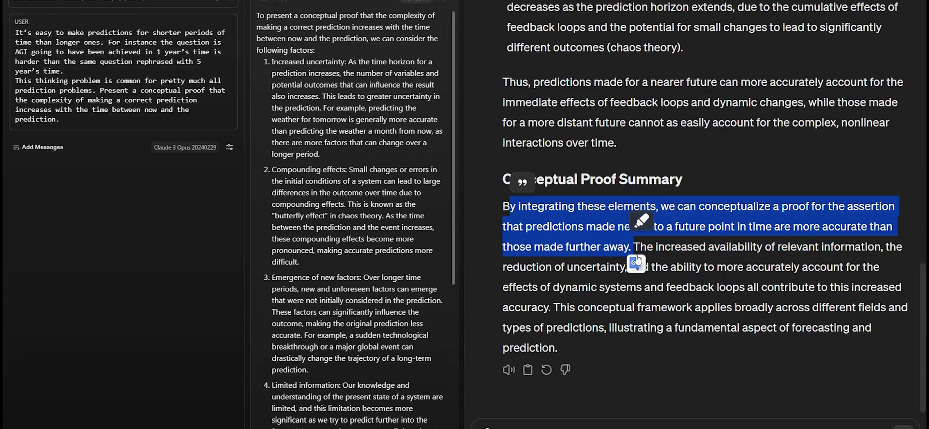
pyautogui.click(705, 243)
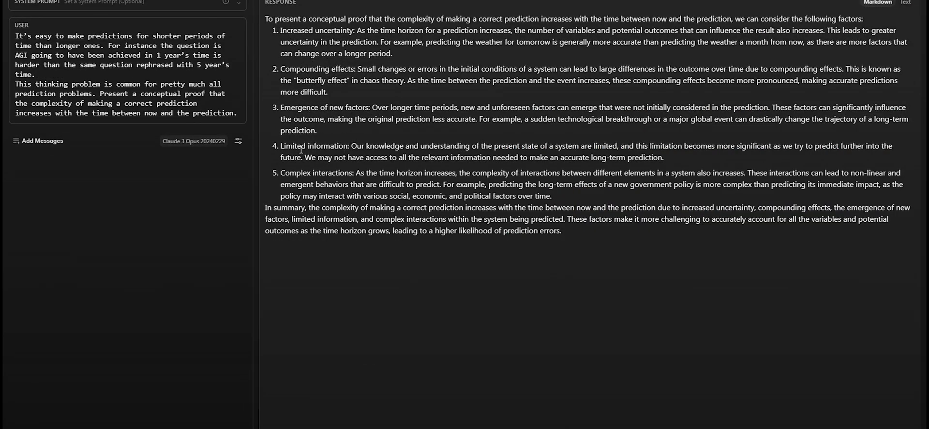
# - Highlight Claude's 'In summary' paragraph on growing prediction errors in green
pyautogui.moveTo(370, 207)
pyautogui.mouseDown()
pyautogui.moveTo(536, 208)
pyautogui.moveTo(585, 227)
pyautogui.mouseUp()
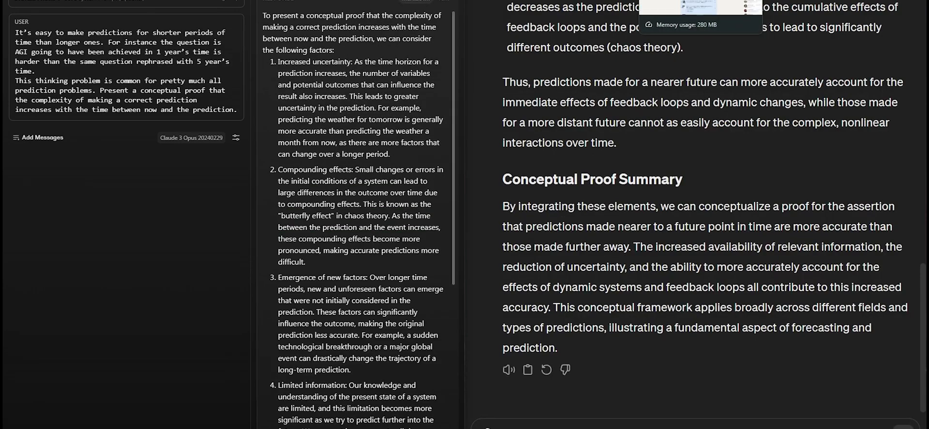
pyautogui.scroll(10, 658, 251)
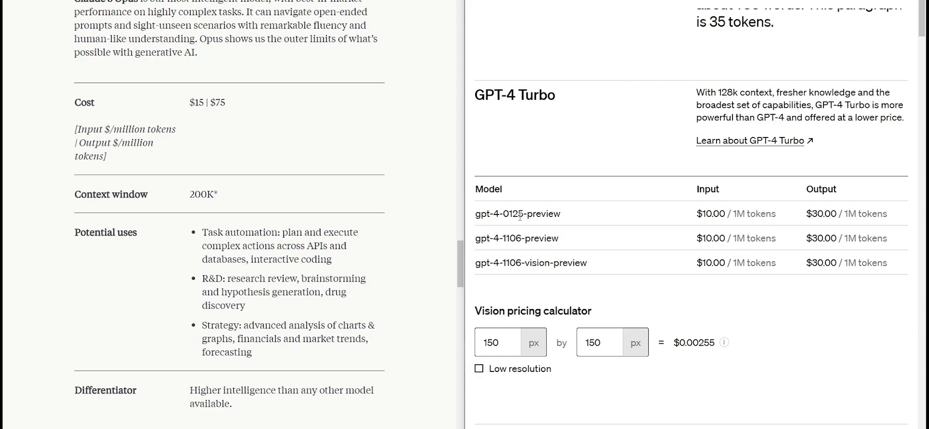
# - Highlight GPT-4 Turbo's $10.00 input price and Claude 3 Opus's $15 input and $75 output prices
pyautogui.moveTo(700, 213); pyautogui.dragTo(715, 213)
pyautogui.click(753, 215)
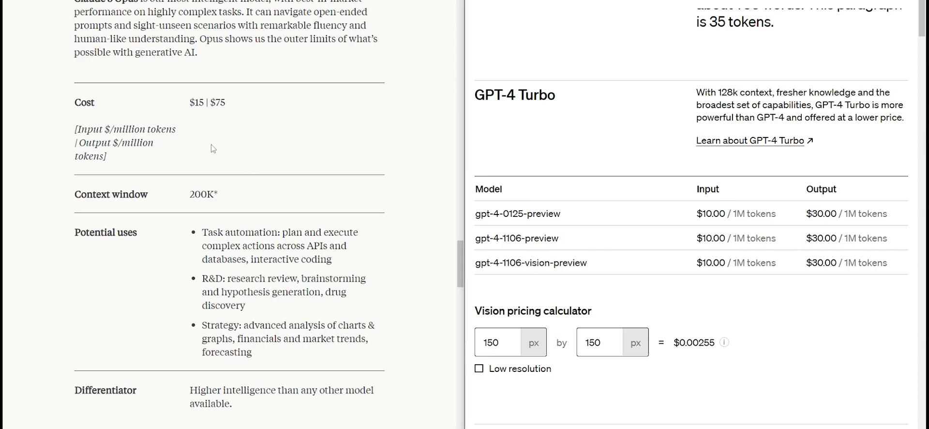
pyautogui.doubleClick(200, 104)
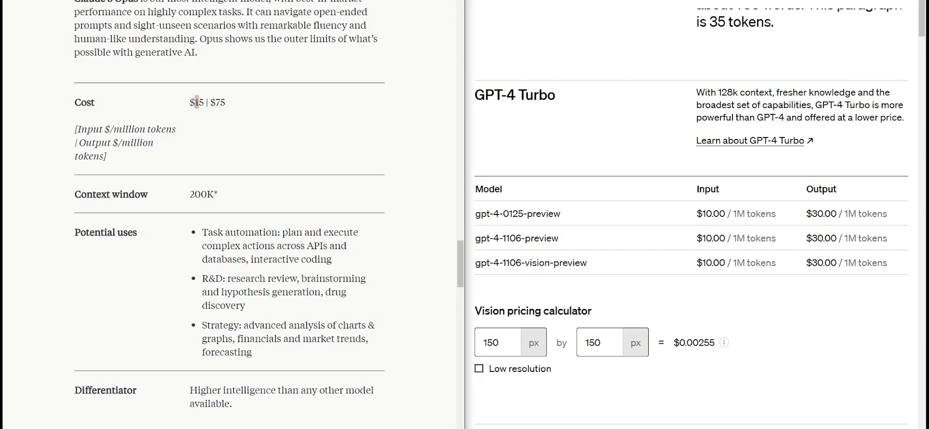
pyautogui.click(182, 166)
pyautogui.scroll(5, 182, 159)
pyautogui.scroll(-5, 182, 159)
pyautogui.moveTo(210, 102); pyautogui.dragTo(246, 101)
pyautogui.click(307, 154)
# - Highlight the Opus footnote about the 200K context window, with 1M tokens on request
pyautogui.scroll(-2, 156, 313)
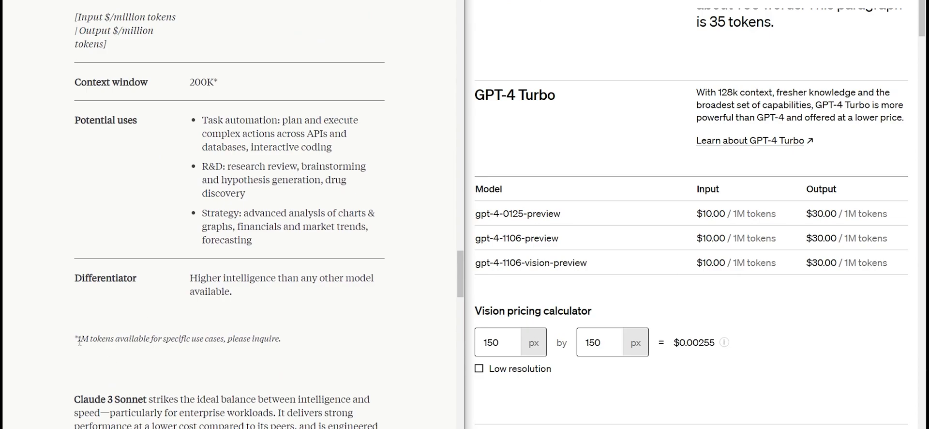
pyautogui.moveTo(80, 341); pyautogui.dragTo(281, 341)
pyautogui.click(219, 352)
pyautogui.scroll(2, 353, 248)
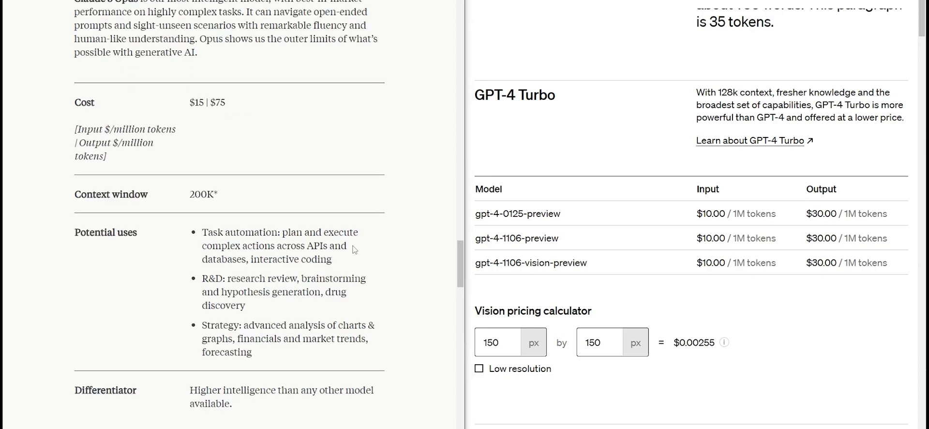